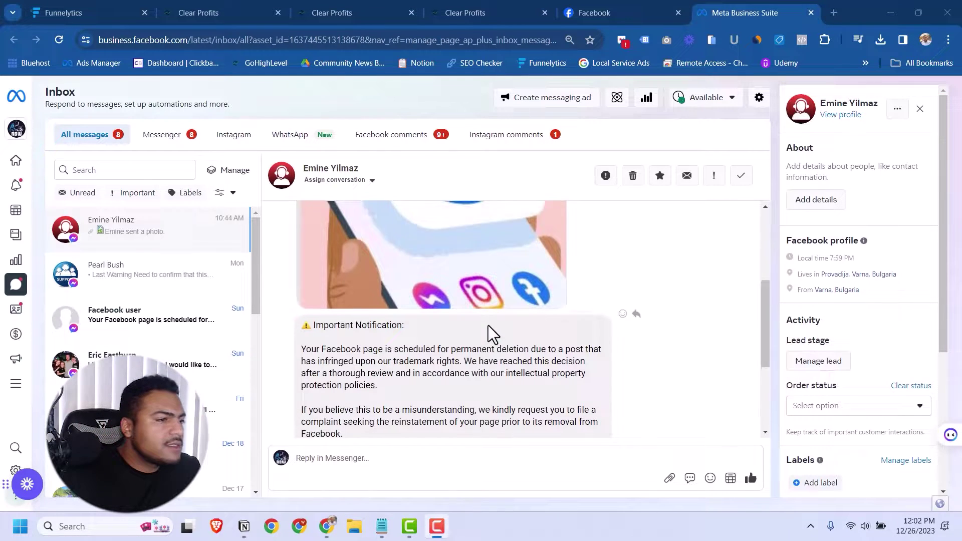
scroll(495, 321, "down", 1)
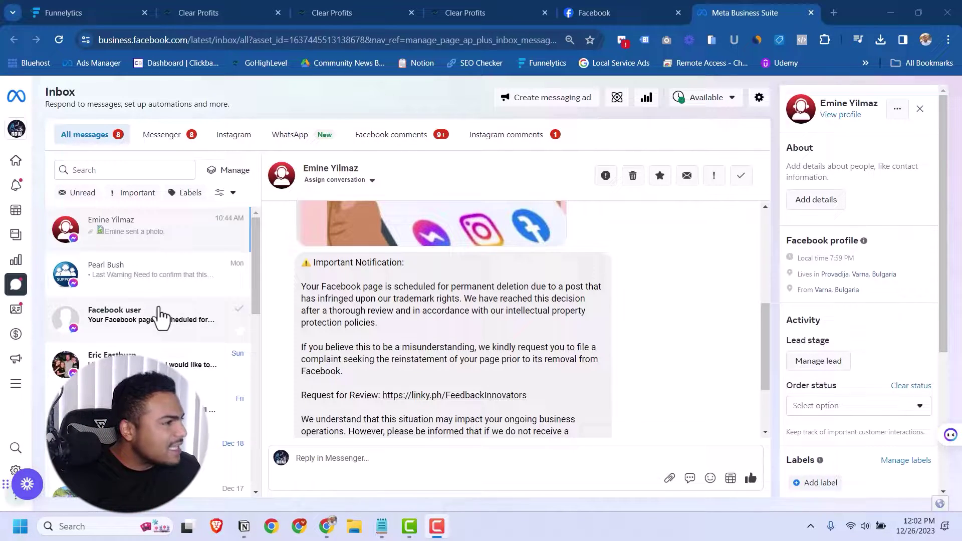
- Read the Facebook user, Friday and Dec 18 unread conversations, then reopen the page-deletion notice
left_click(165, 325)
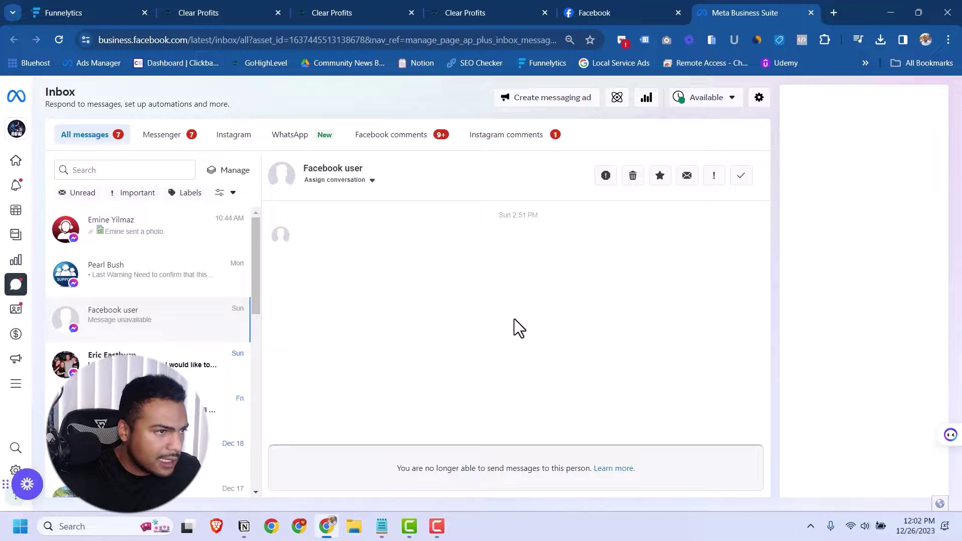
scroll(244, 371, "down", 1)
left_click(244, 370)
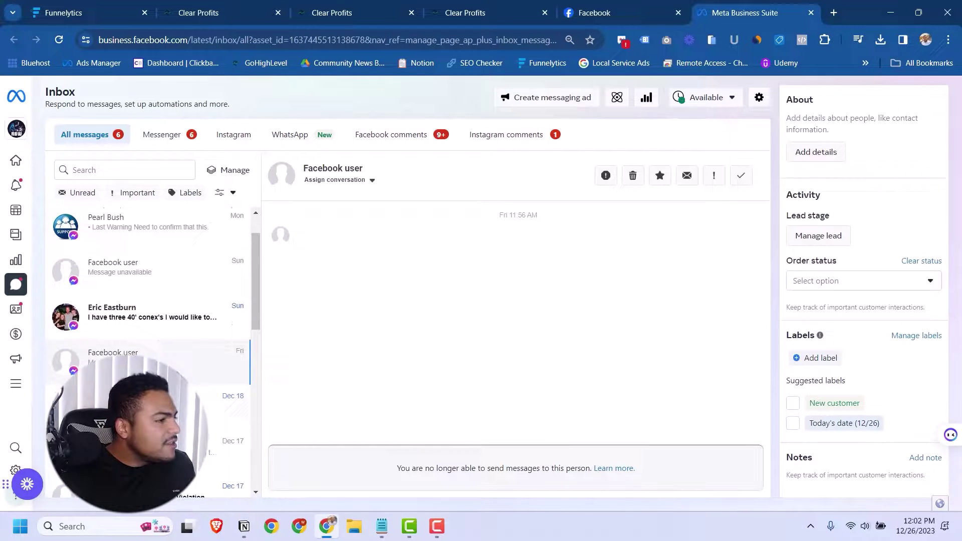
scroll(200, 350, "up", 1)
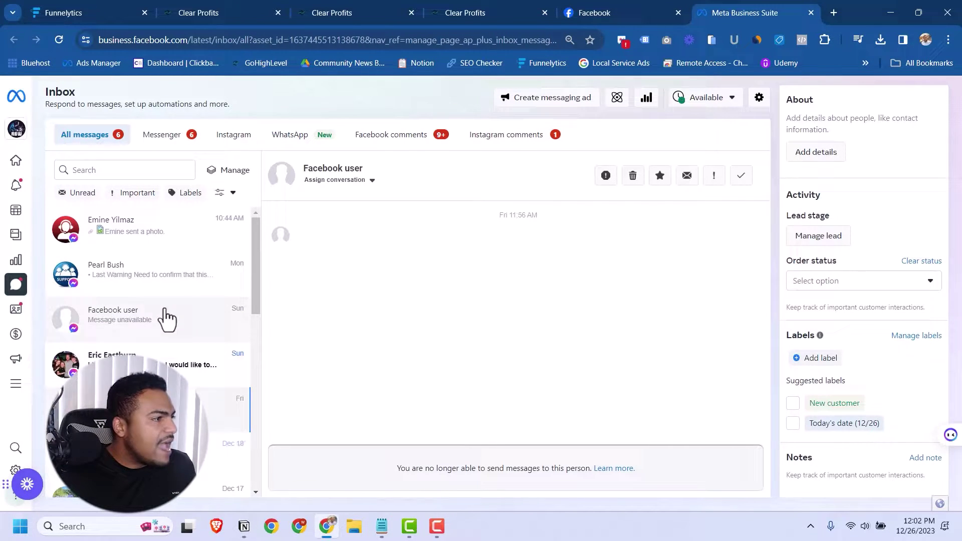
left_click(238, 447)
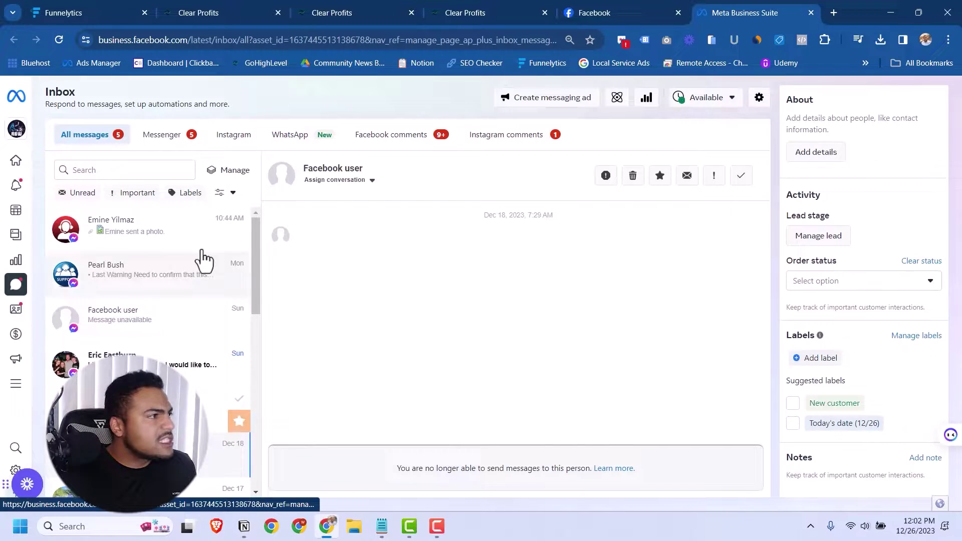
left_click(193, 232)
scroll(512, 312, "down", 8)
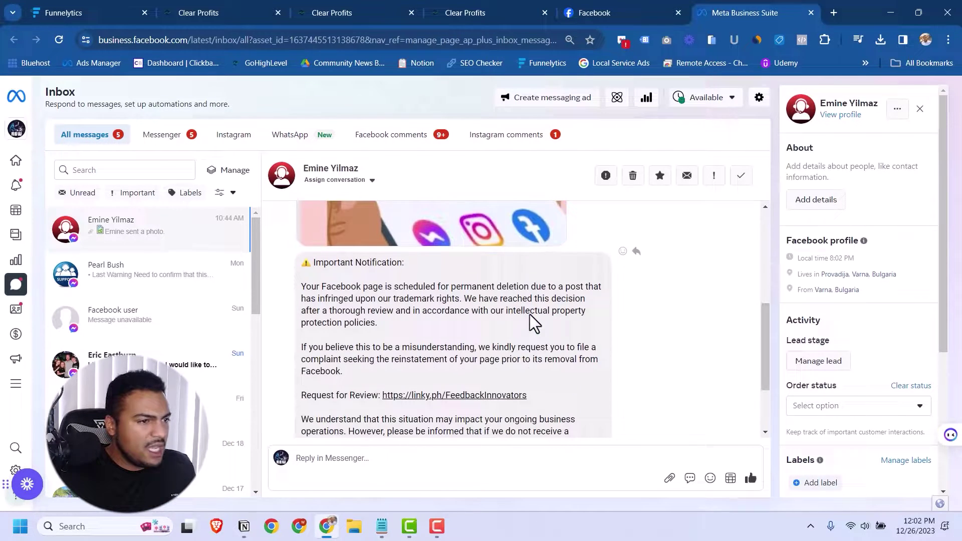
scroll(539, 311, "down", 1)
scroll(538, 301, "up", 4)
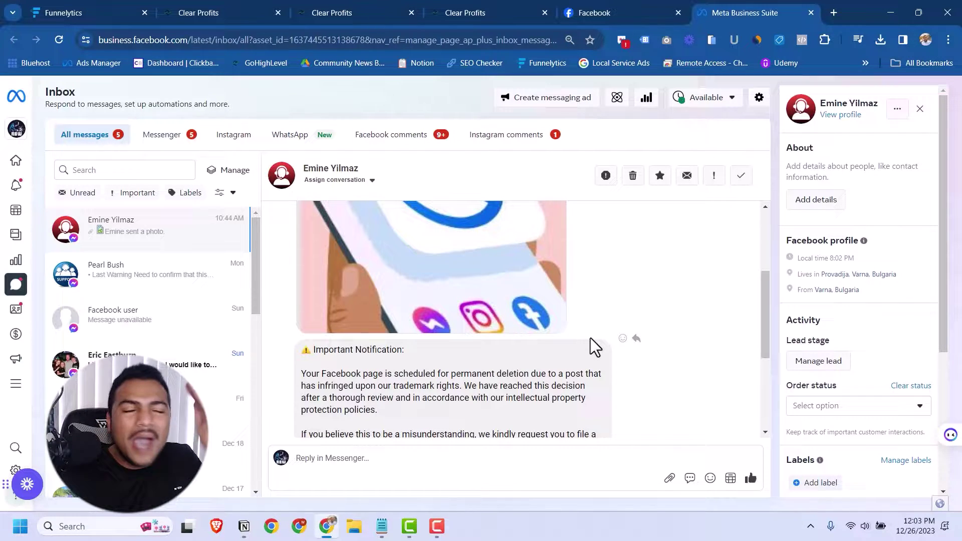
- Review the Spam Block workflow's execution logs, moving to page two and back to page one
left_click(245, 12)
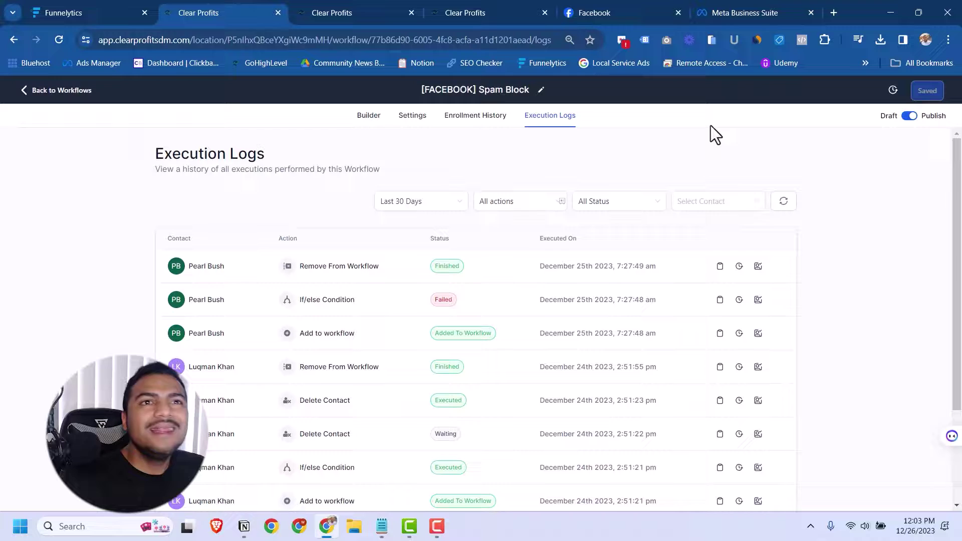
scroll(607, 382, "down", 3)
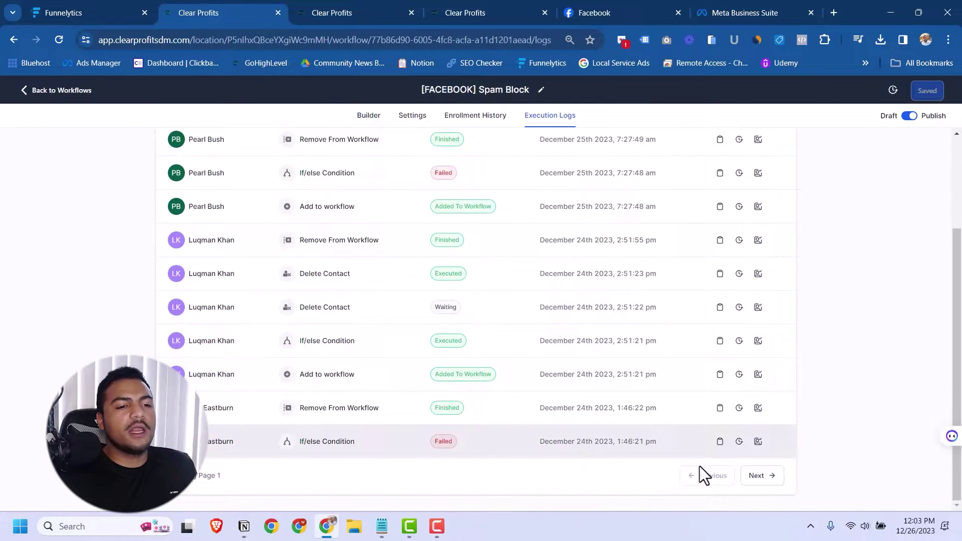
left_click(756, 470)
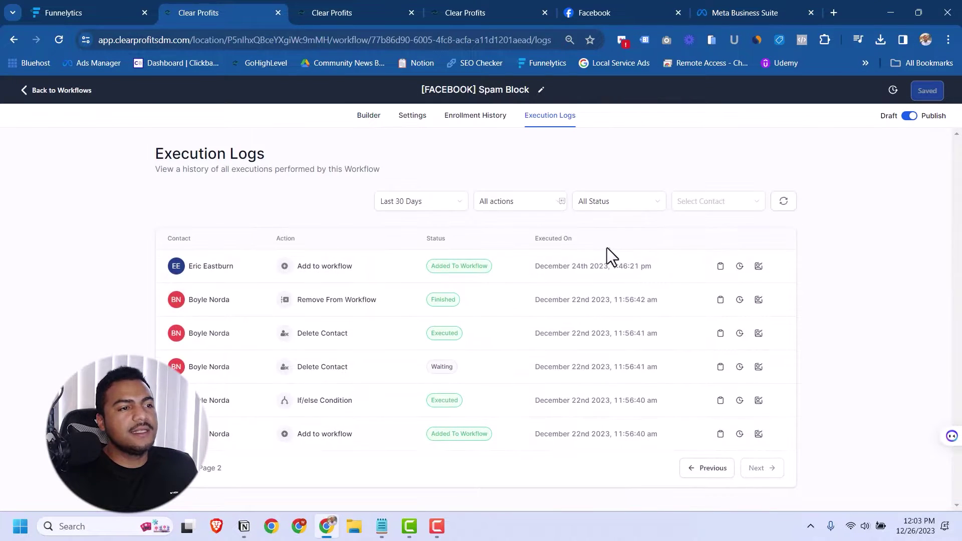
left_click(724, 467)
scroll(407, 345, "down", 3)
scroll(434, 331, "up", 3)
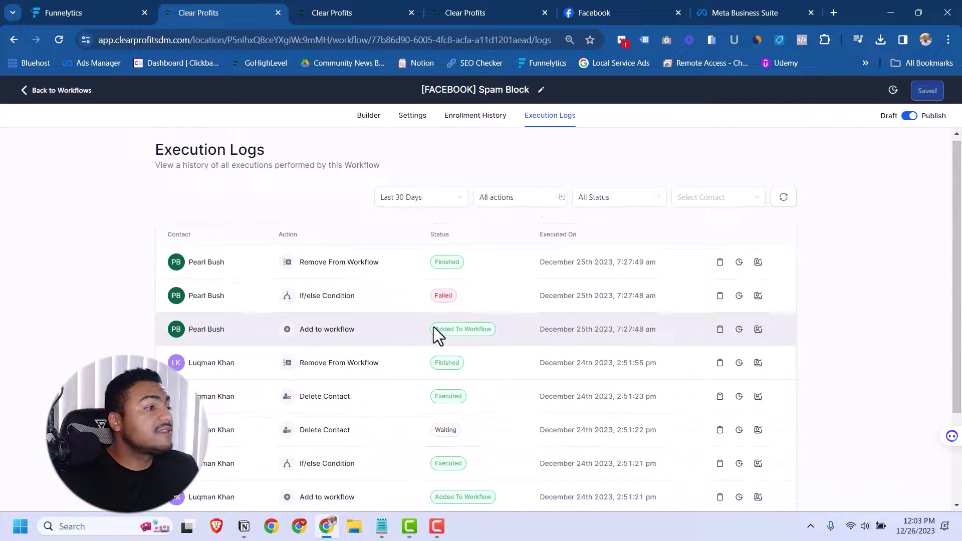
scroll(351, 325, "down", 3)
scroll(359, 226, "up", 3)
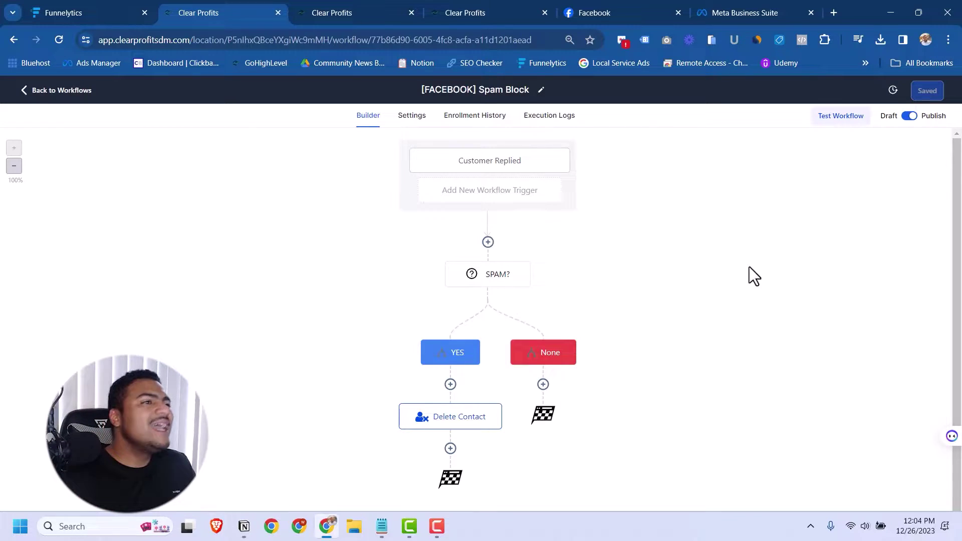
- Open the SPAM? condition's settings and look through its existing rules
left_click(501, 278)
scroll(716, 320, "down", 8)
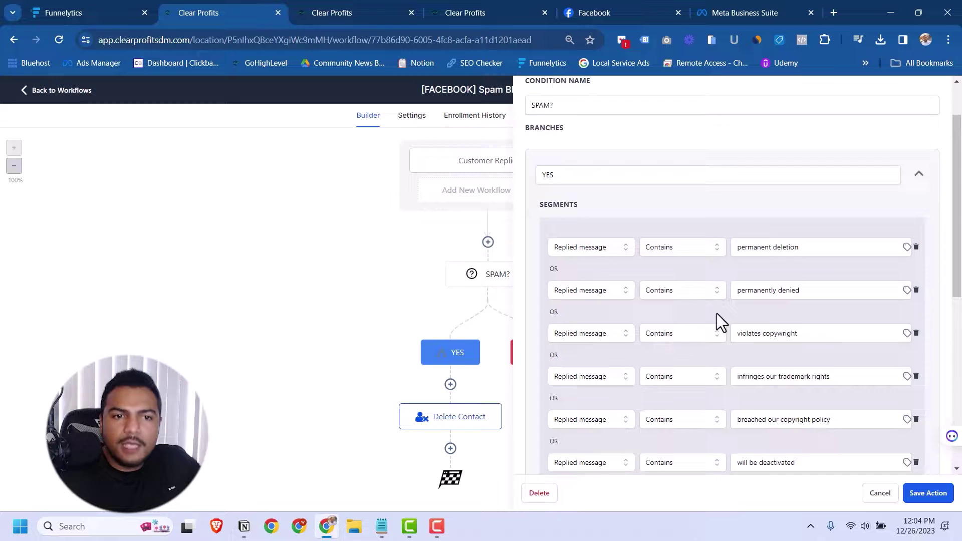
scroll(716, 320, "up", 3)
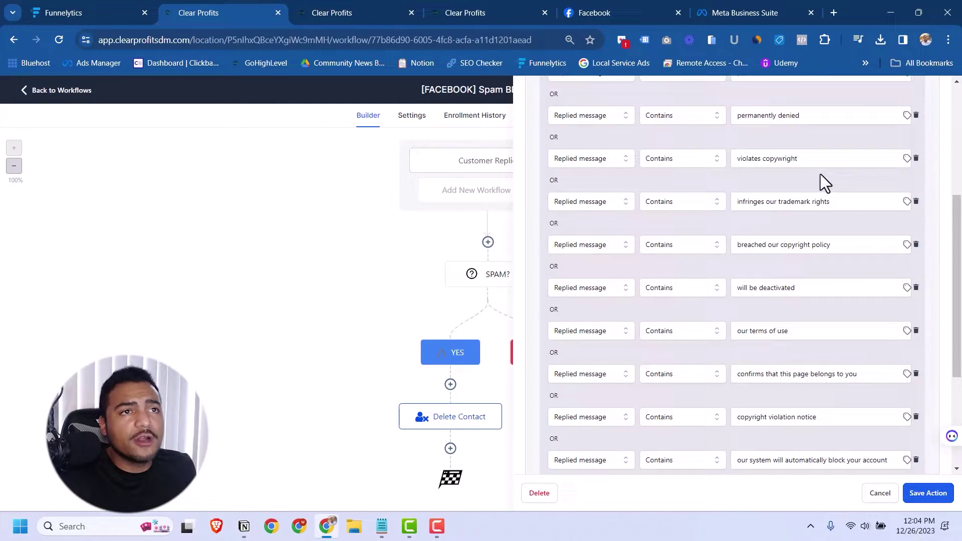
scroll(777, 232, "up", 5)
scroll(789, 255, "down", 4)
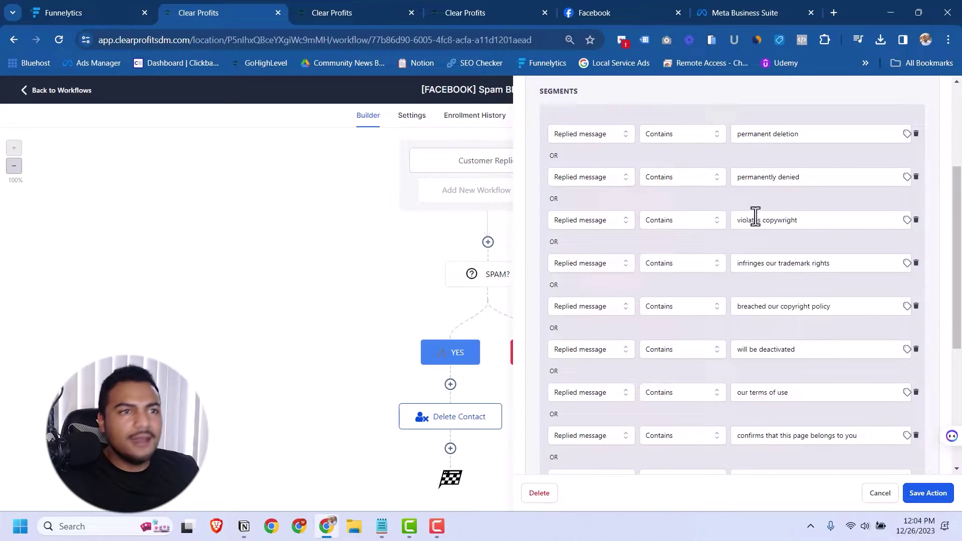
scroll(790, 263, "down", 1)
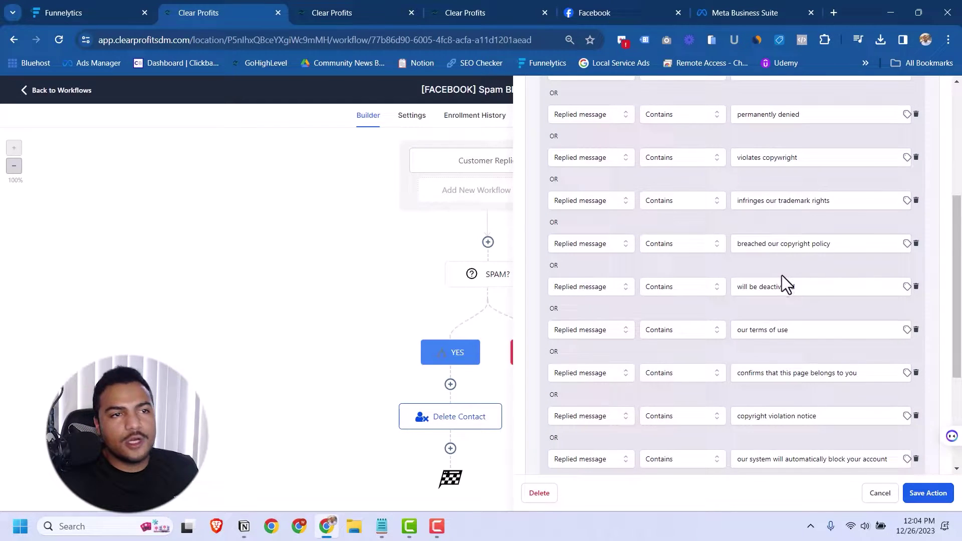
scroll(791, 255, "down", 1)
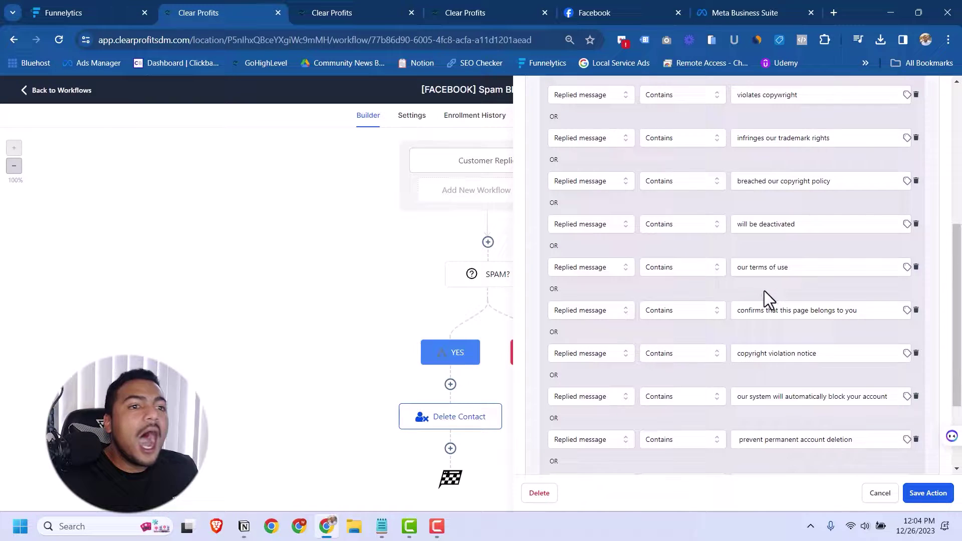
scroll(765, 296, "down", 1)
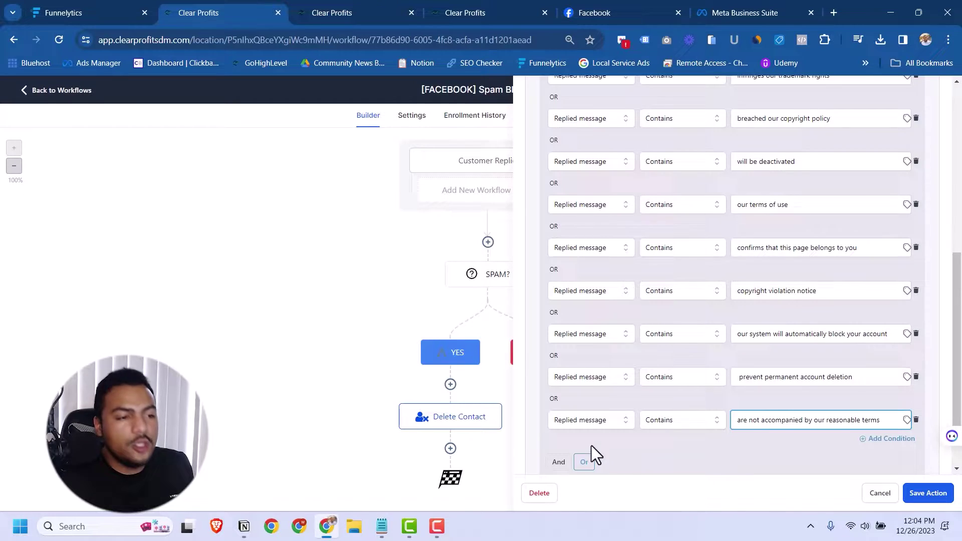
scroll(591, 446, "down", 1)
- Add a YES rule set to Contact Reply > Replied message, Contains, with its value field focused
left_click(889, 376)
scroll(621, 362, "down", 1)
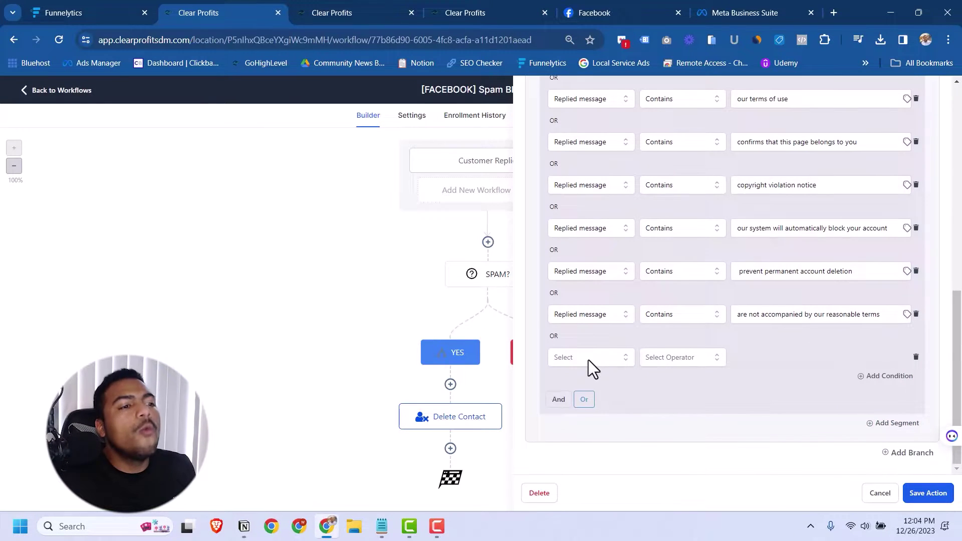
left_click(589, 361)
left_click(584, 400)
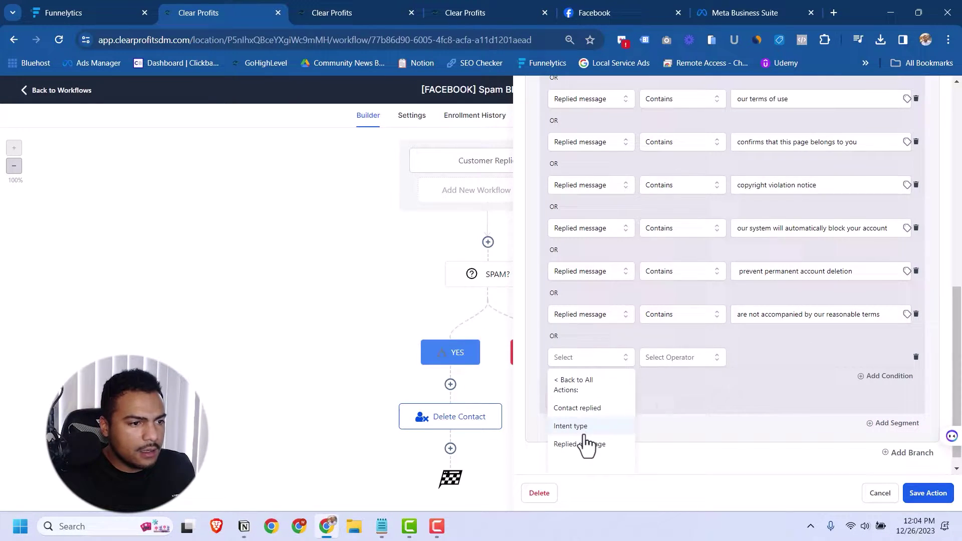
left_click(586, 444)
left_click(678, 358)
left_click(677, 416)
left_click(791, 357)
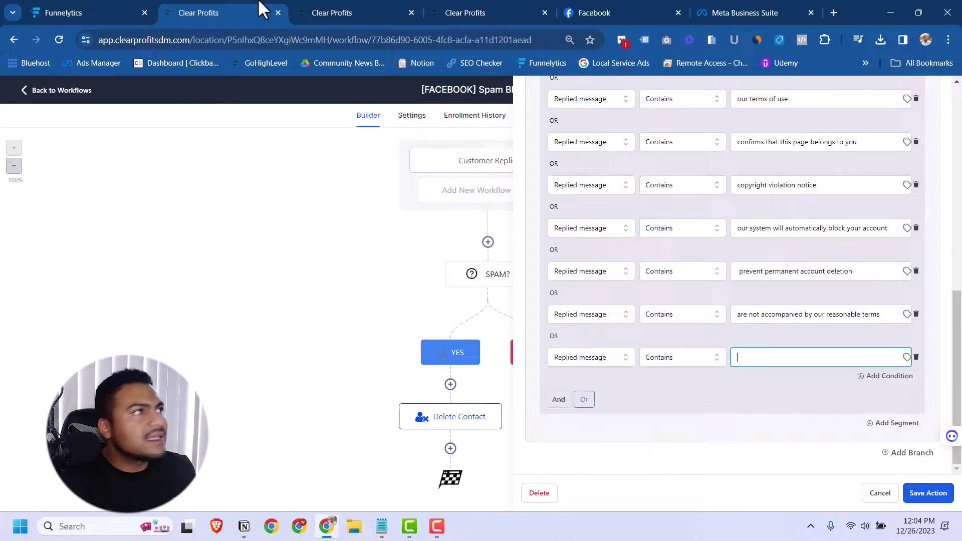
- Go to the Meta Business Suite inbox and reopen the fake page-deletion notice conversation
left_click(596, 12)
left_click(744, 13)
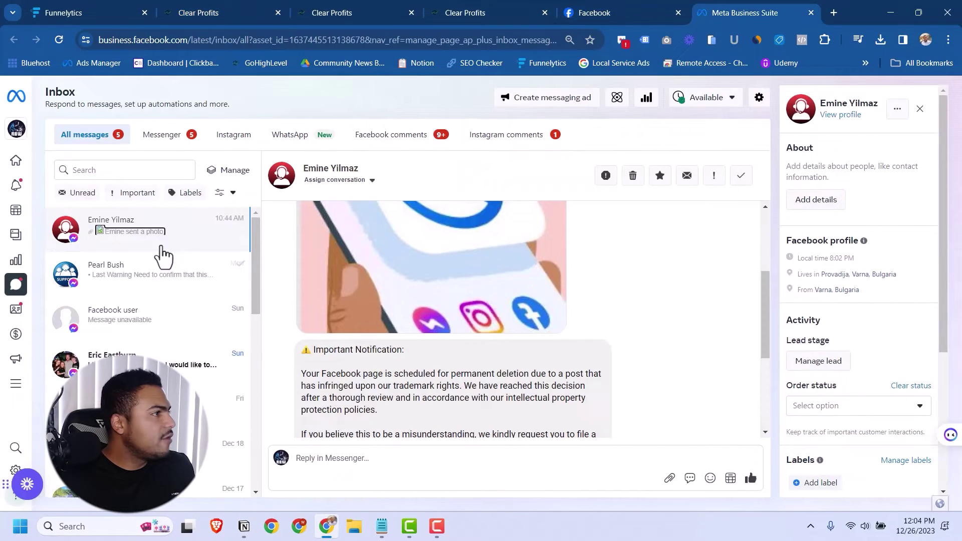
left_click(146, 274)
left_click(204, 239)
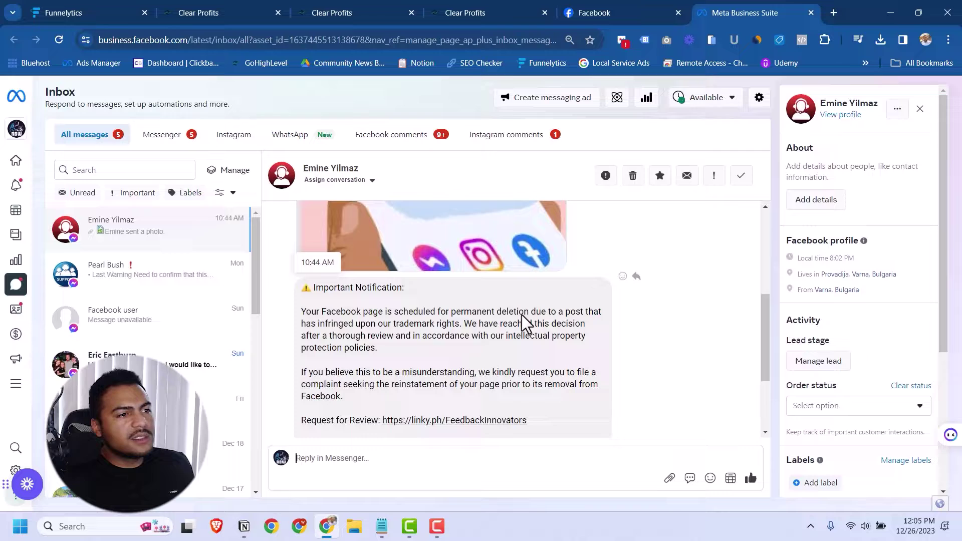
scroll(521, 323, "down", 2)
scroll(481, 346, "up", 1)
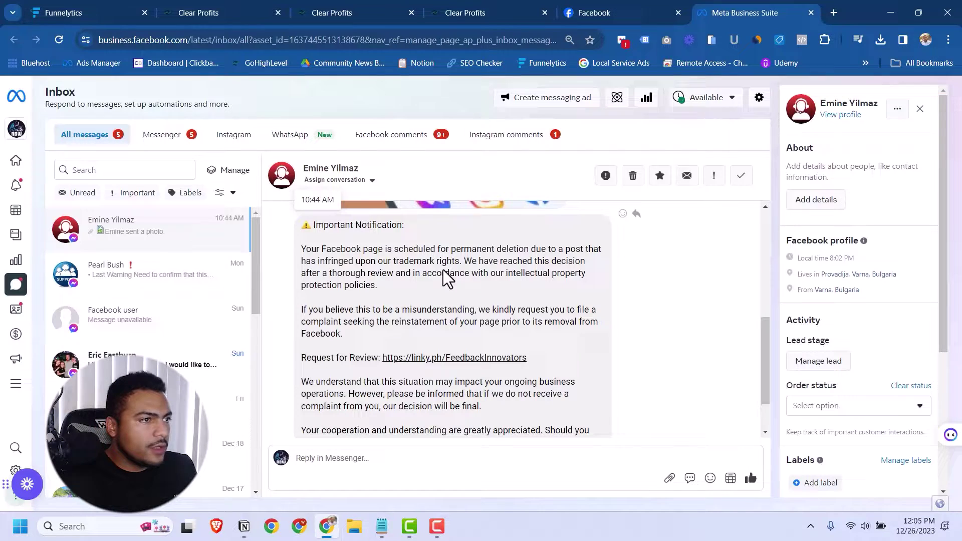
- Select 'intellectual property protection policies' in the notice and return to the Spam Block workflow
double_click(463, 259)
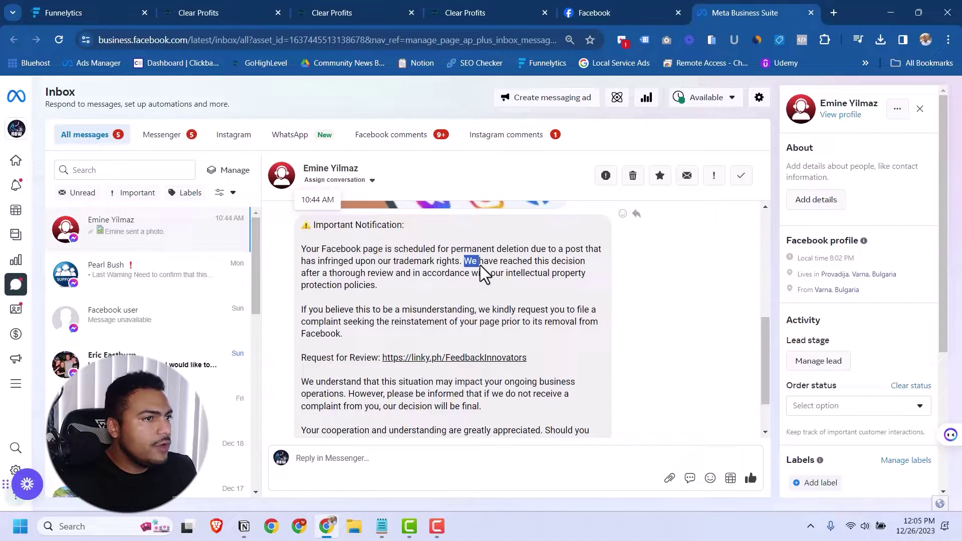
left_click(456, 281)
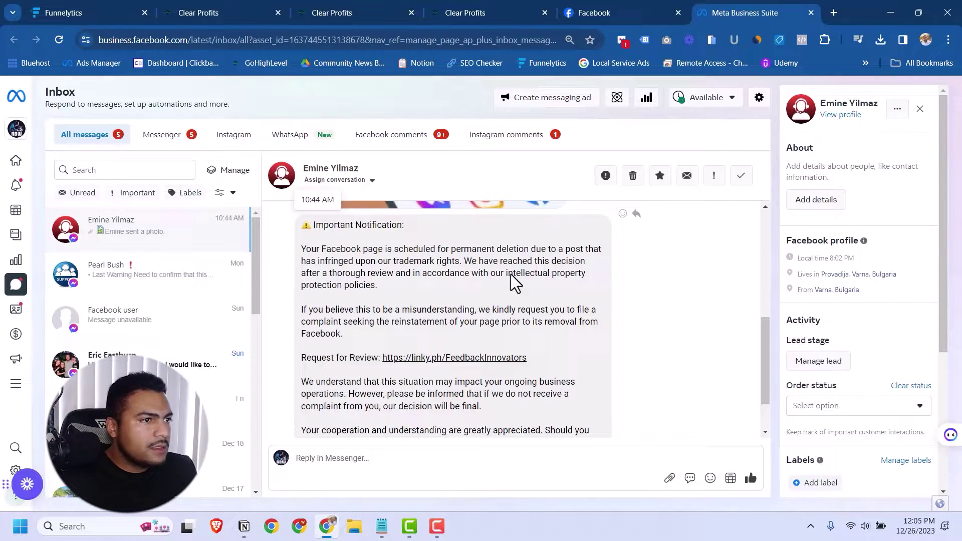
left_click_drag(508, 275, 377, 289)
key("ctrl+c")
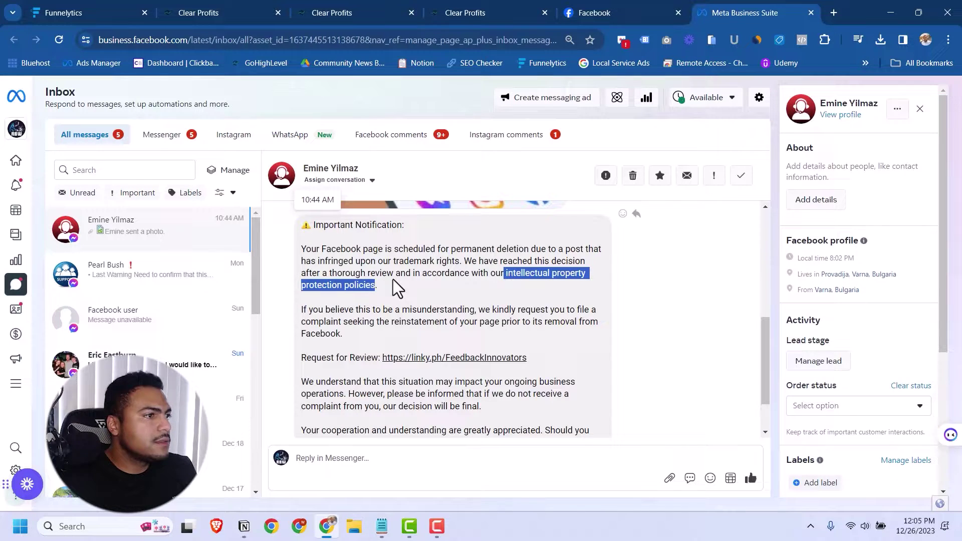
left_click(594, 13)
left_click(481, 13)
left_click(744, 12)
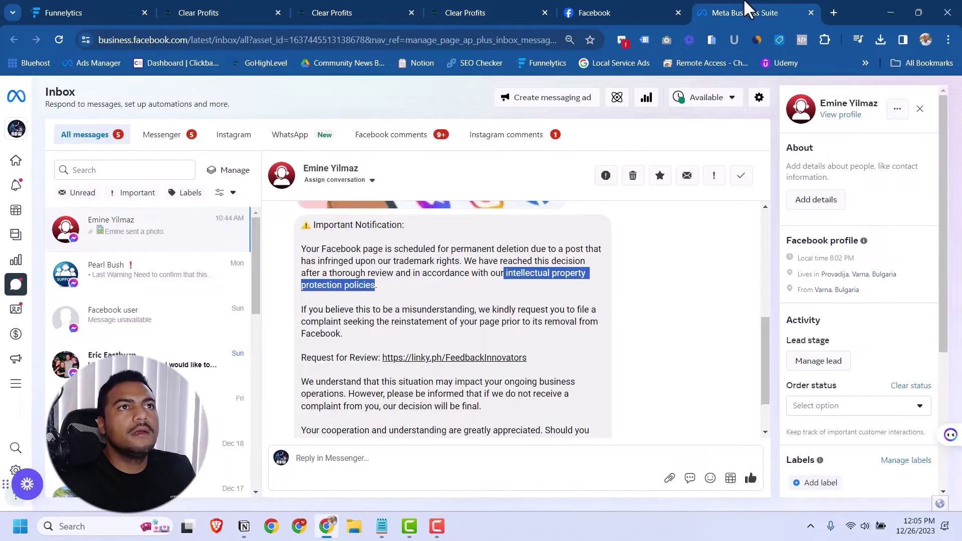
left_click(210, 13)
- Paste the phrase into the rule, add another row, and copy 'we will temporarily lock this page'
key("ctrl+v")
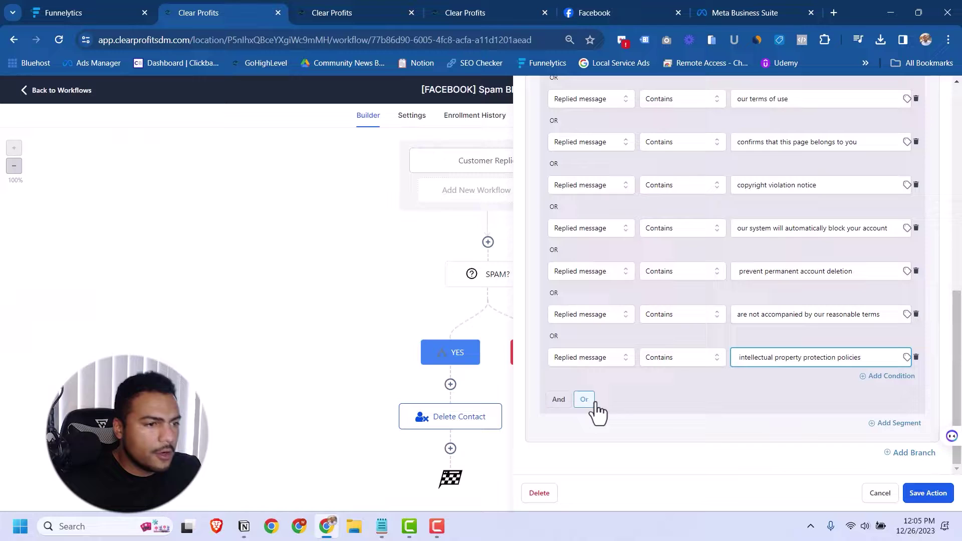
left_click(911, 383)
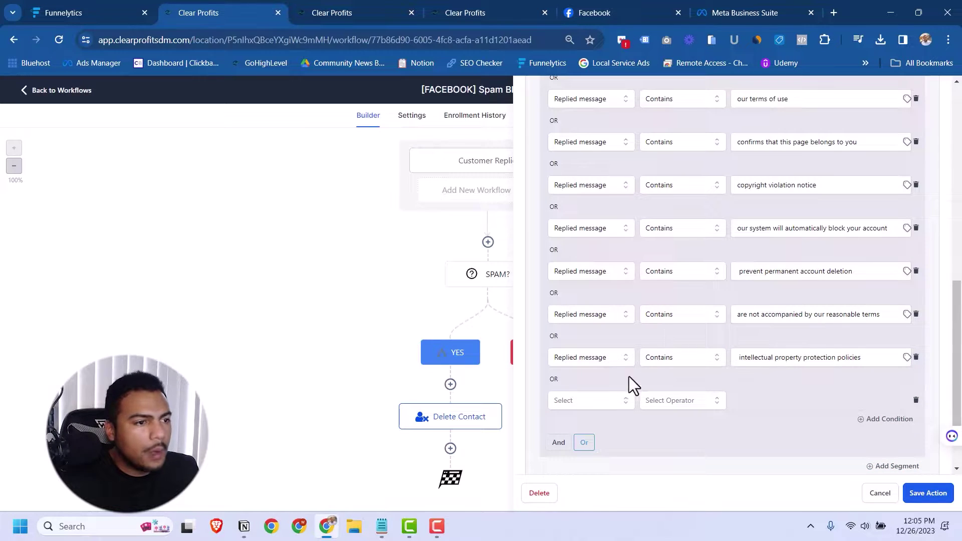
left_click(333, 12)
right_click(465, 320)
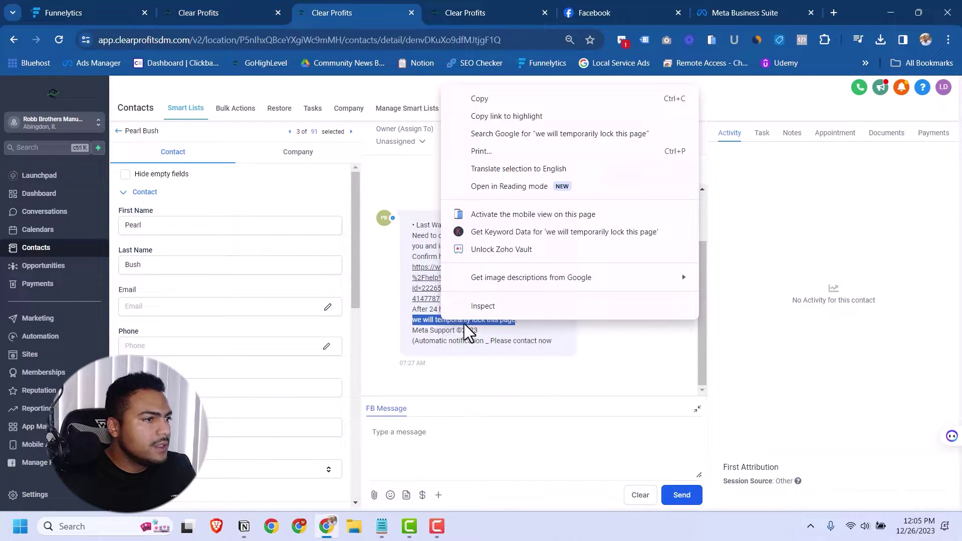
left_click(480, 96)
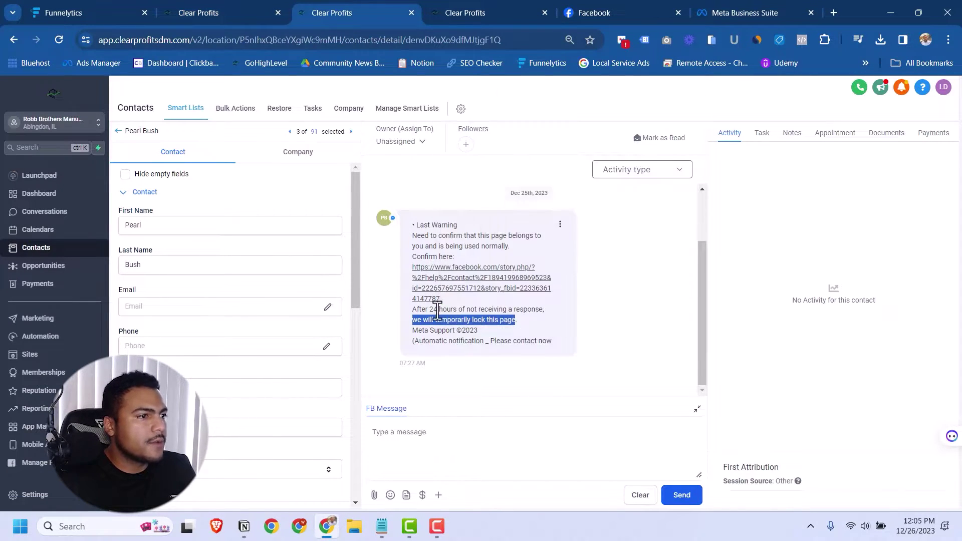
- Back in the workflow editor, set the new SPAM? row to check the Replied message
left_click(623, 12)
left_click(732, 13)
left_click(480, 7)
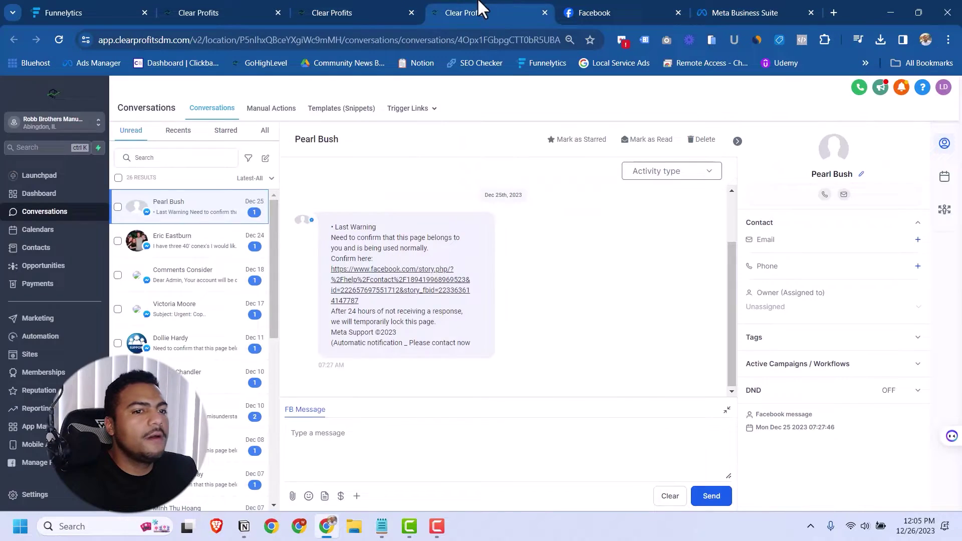
left_click(215, 12)
left_click(590, 400)
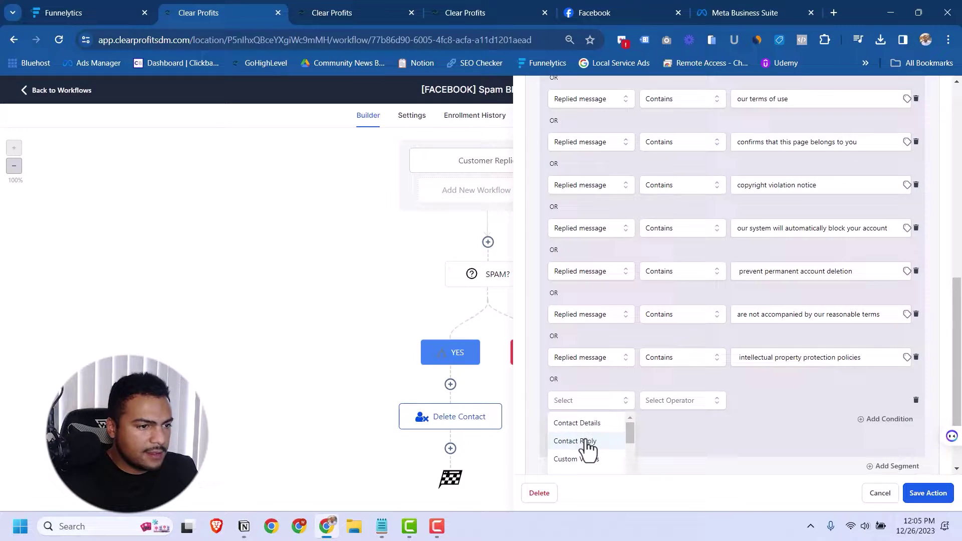
scroll(591, 445, "down", 2)
left_click(609, 454)
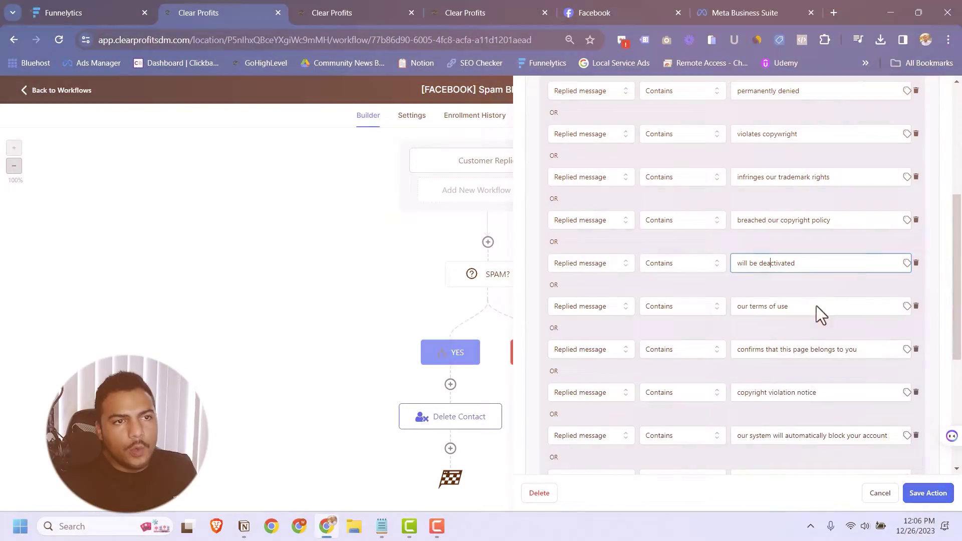
- Review the terms of use, page-ownership, permanent deletion and permanently denied spam phrases
left_click(766, 306)
left_click(746, 349)
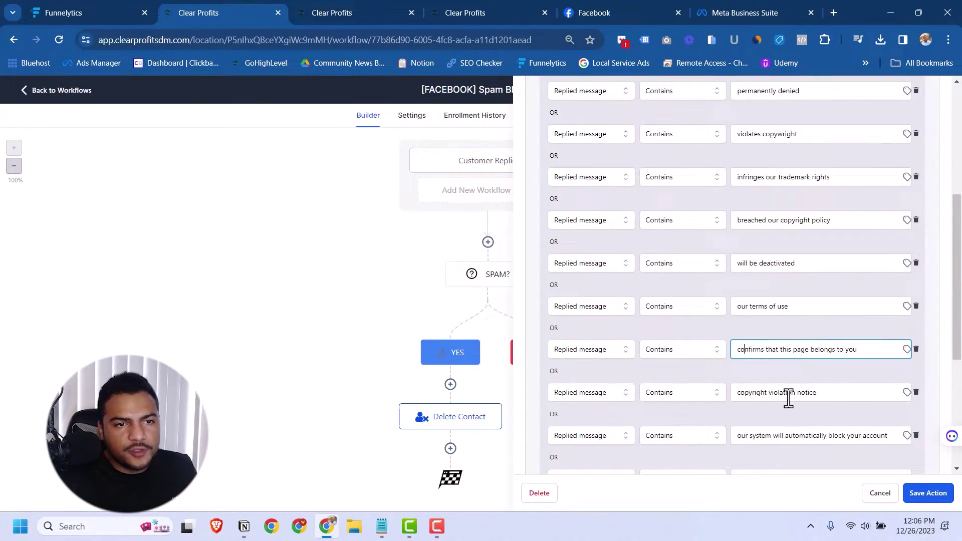
scroll(816, 343, "down", 3)
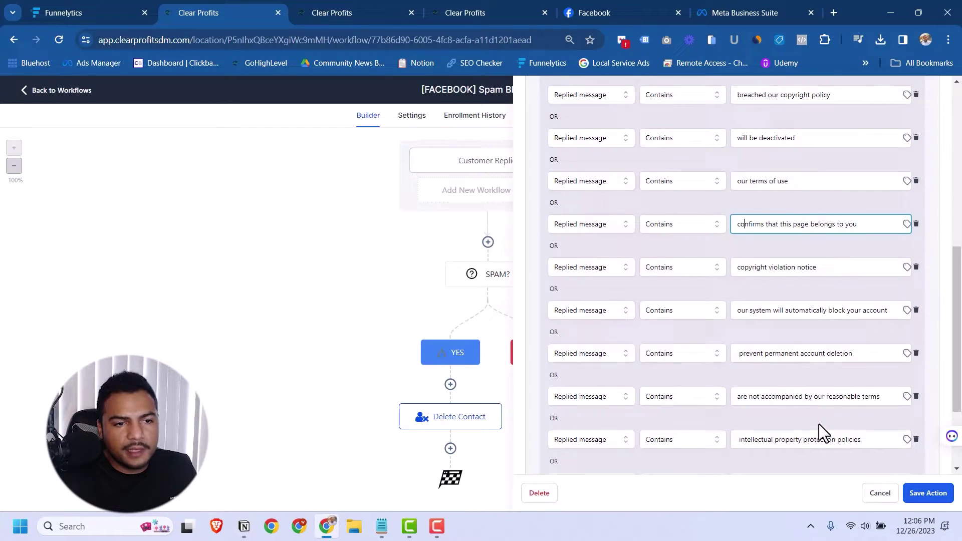
scroll(801, 336, "up", 9)
scroll(801, 337, "down", 3)
scroll(778, 299, "up", 3)
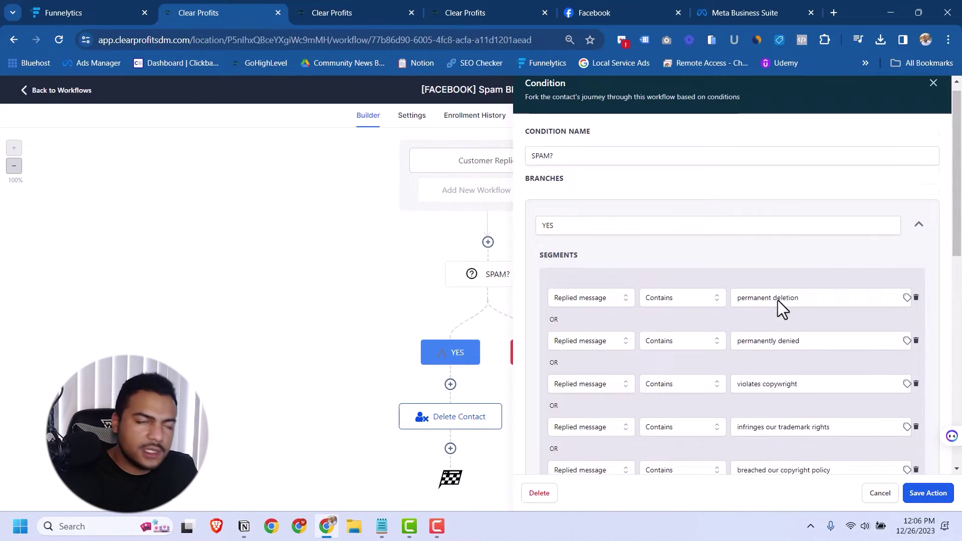
scroll(777, 299, "up", 1)
left_click(761, 310)
left_click(760, 353)
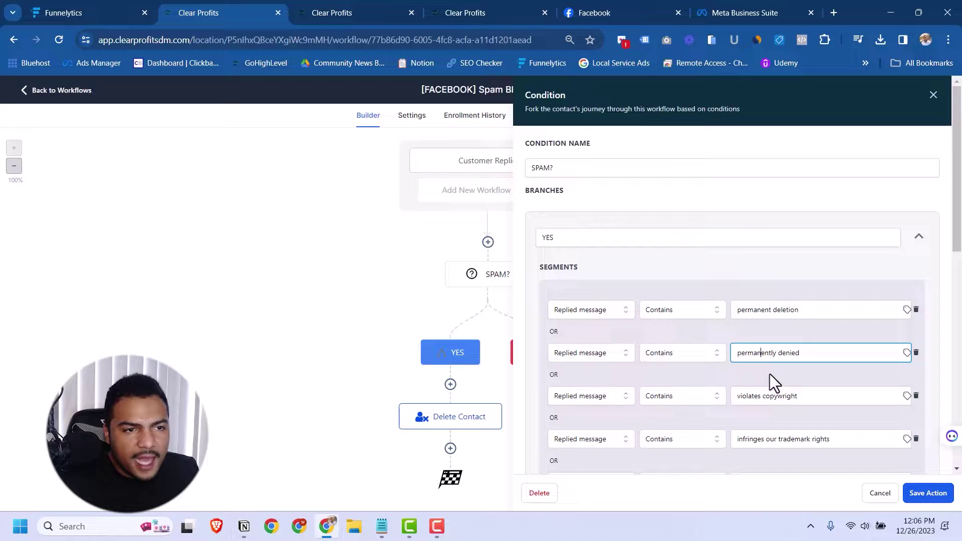
- Review the remaining phrases, including 'intellectual property protection policies' and 'we will temporarily lock this page'
scroll(774, 383, "down", 6)
left_click(762, 360)
scroll(761, 361, "down", 5)
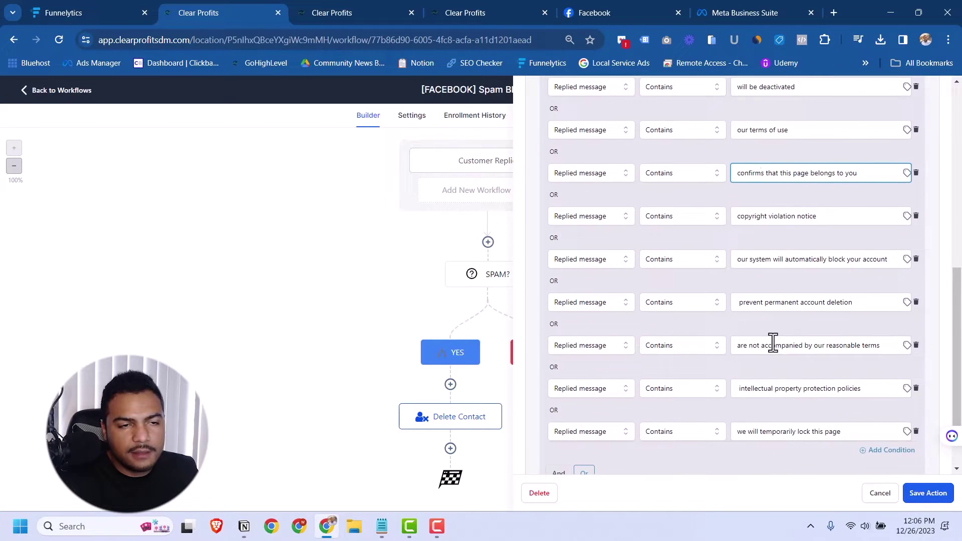
left_click(773, 345)
left_click(777, 388)
left_click(781, 431)
- Close the SPAM? condition editor and save the [FACEBOOK] Spam Block workflow
scroll(750, 368, "down", 3)
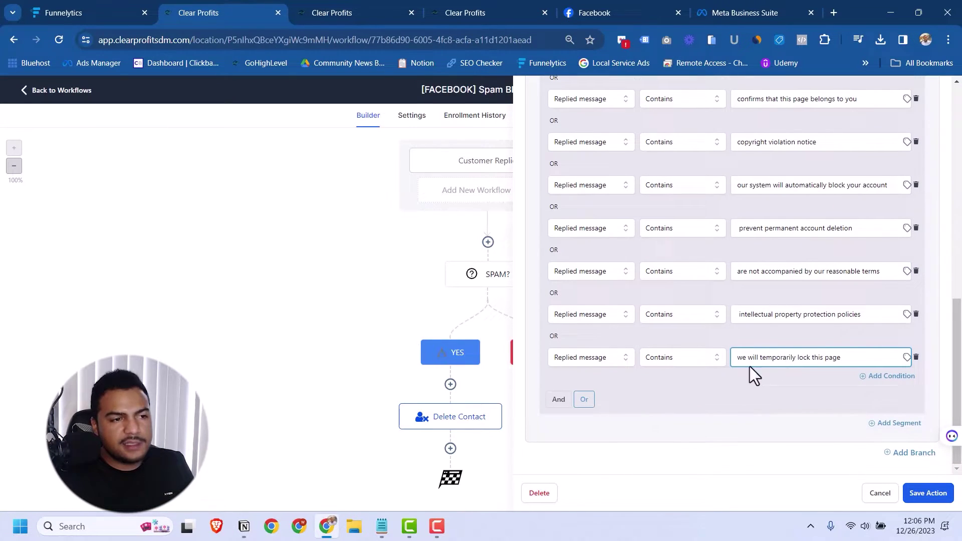
scroll(756, 315, "up", 9)
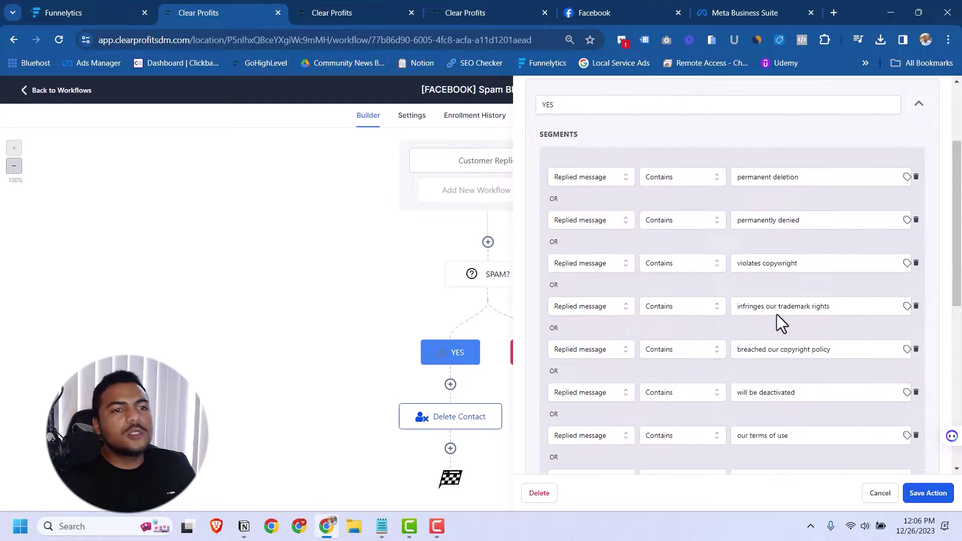
scroll(693, 276, "down", 6)
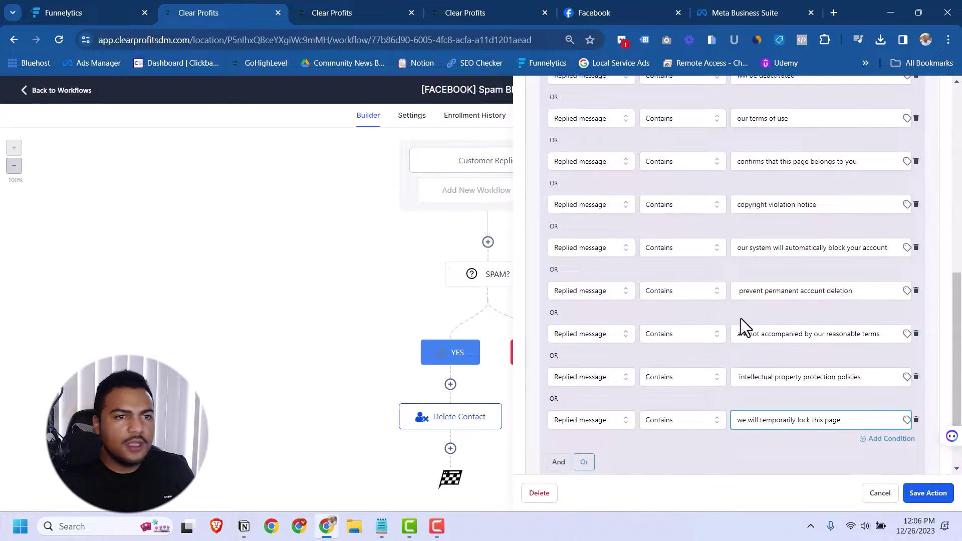
scroll(710, 303, "up", 8)
scroll(775, 318, "down", 10)
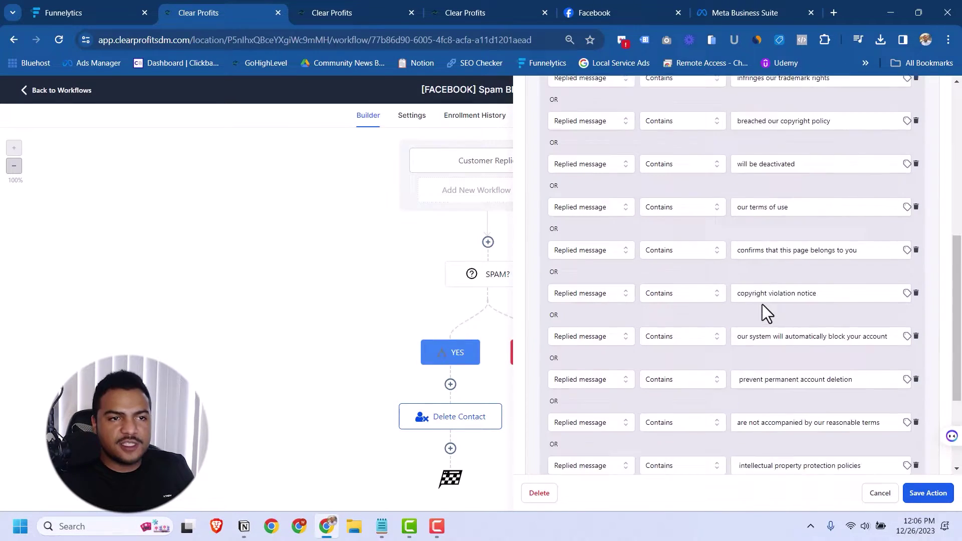
key("Escape")
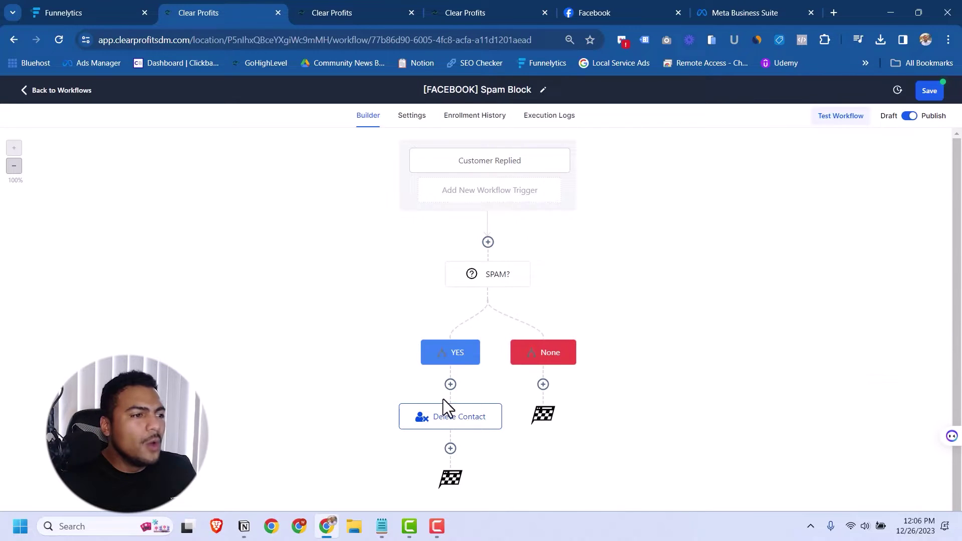
left_click(926, 92)
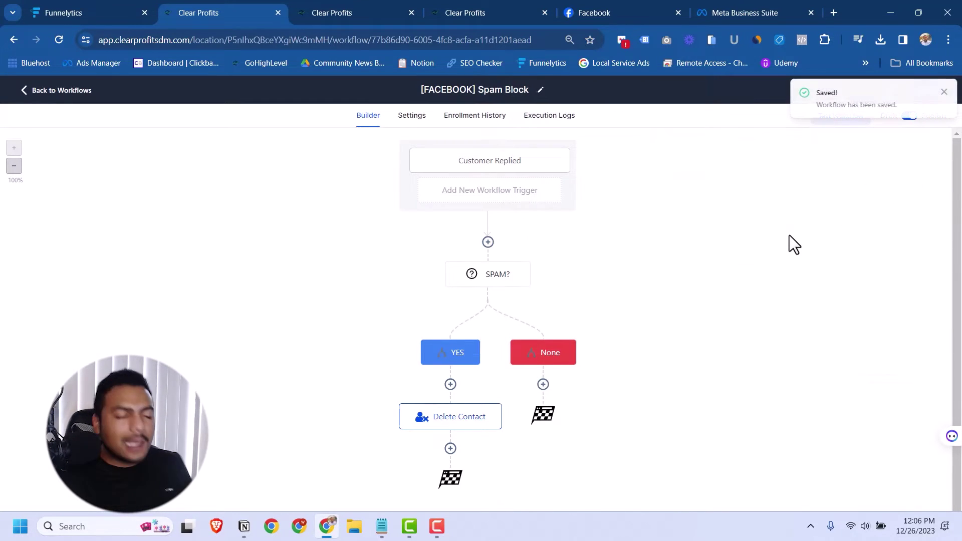